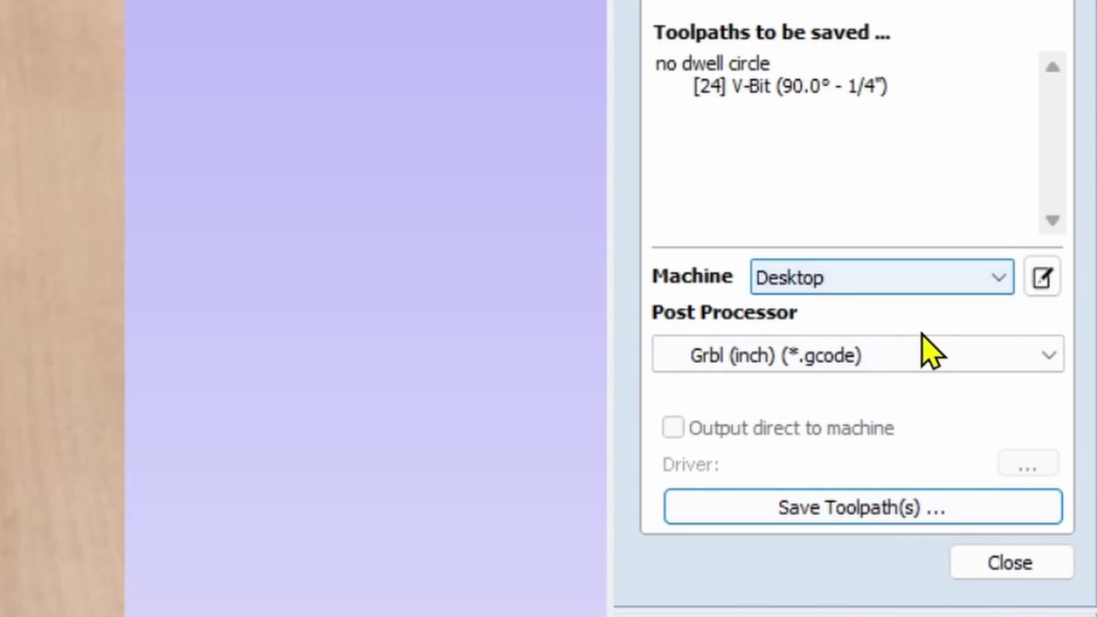
# Choose <Add Post-Processors...> from the Post Processor dropdown to show the machine's associated post-processors
pyautogui.click(914, 371)
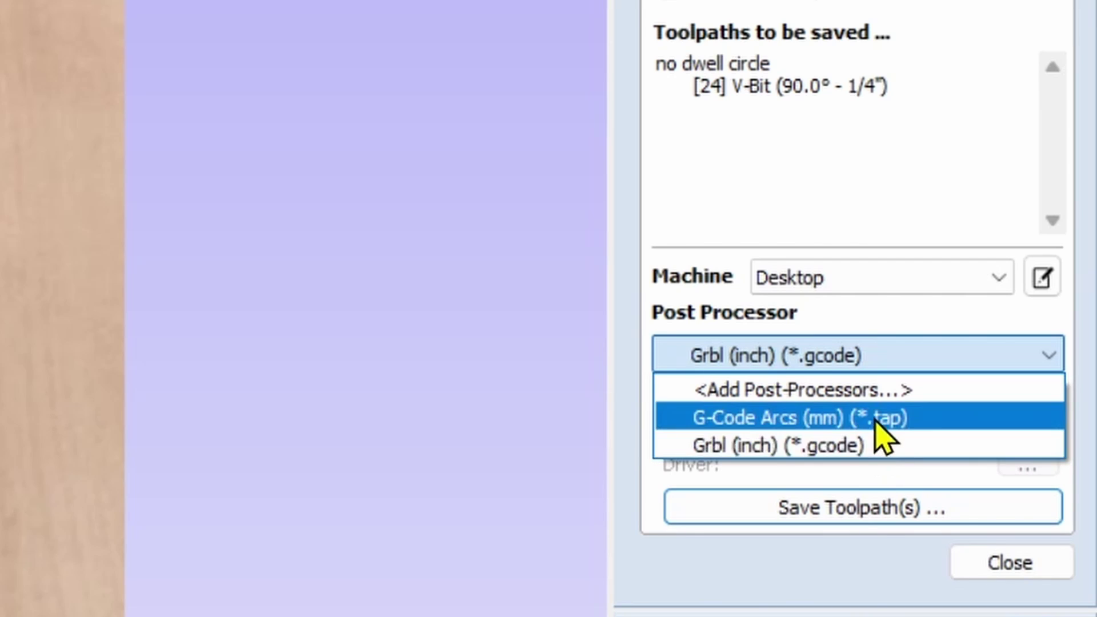
pyautogui.click(870, 393)
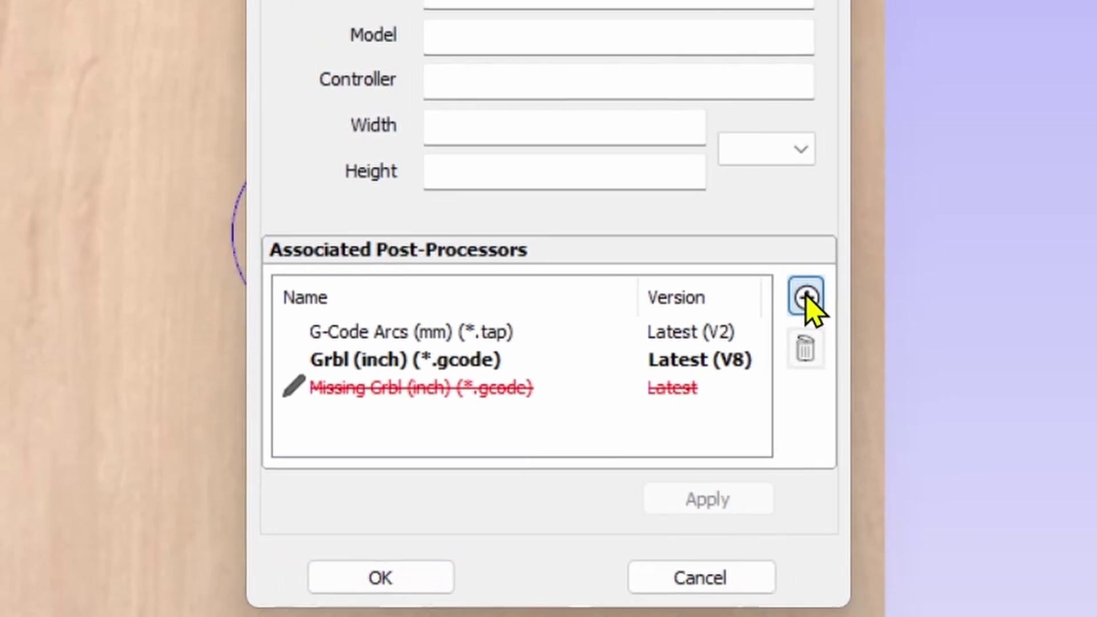
# Create a customized copy of the Grbl (inch) post-processor from the full list
pyautogui.click(843, 262)
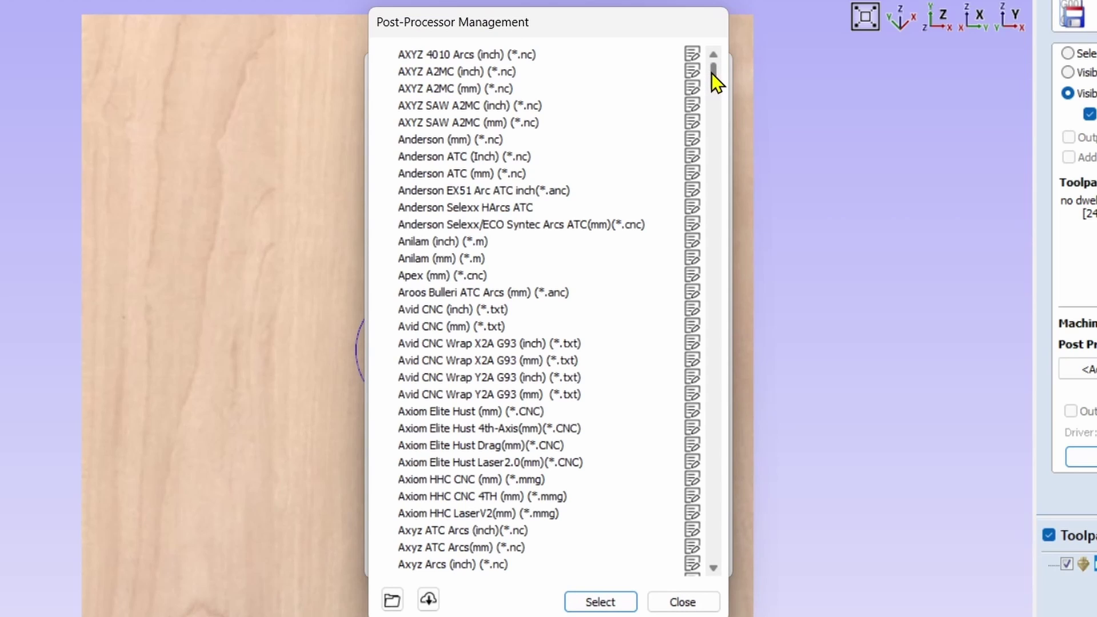
pyautogui.moveTo(712, 73); pyautogui.dragTo(702, 254)
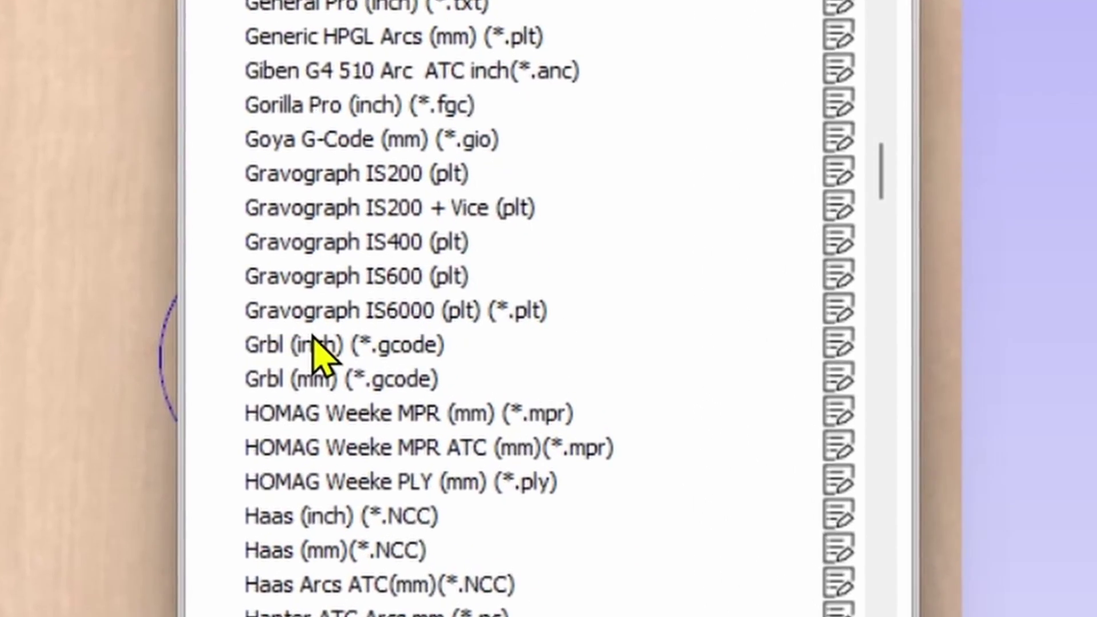
pyautogui.click(364, 342)
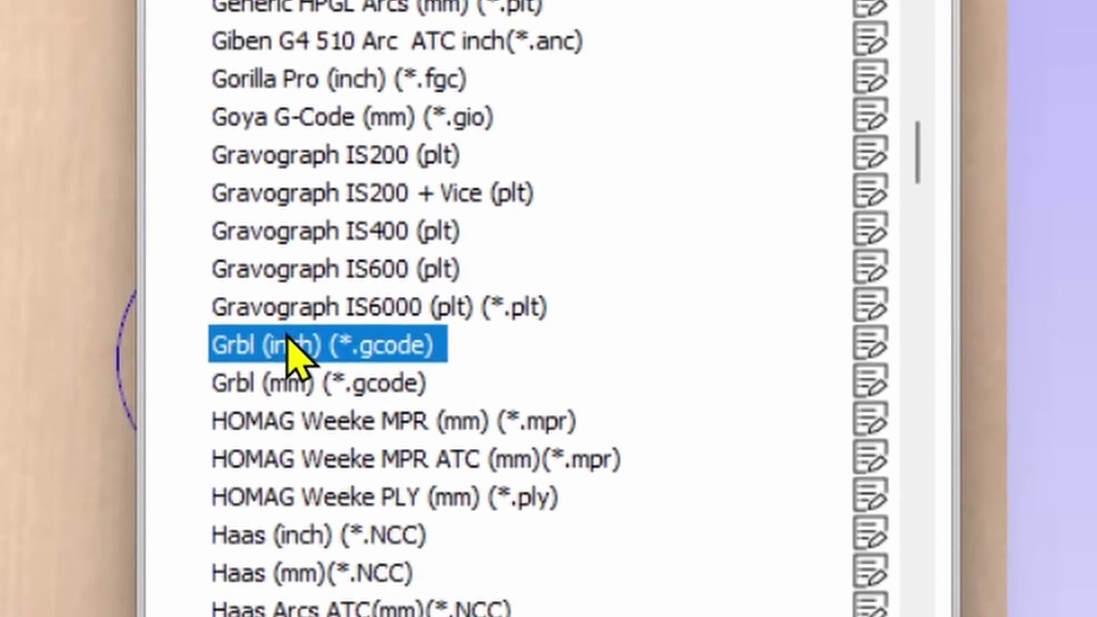
pyautogui.rightClick(267, 350)
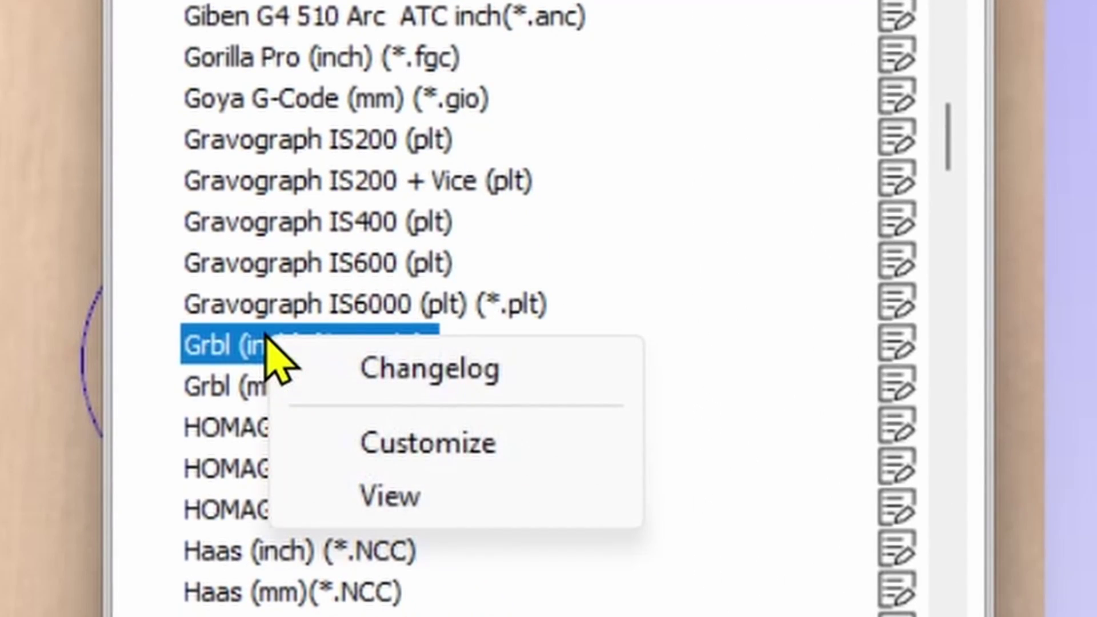
pyautogui.click(375, 443)
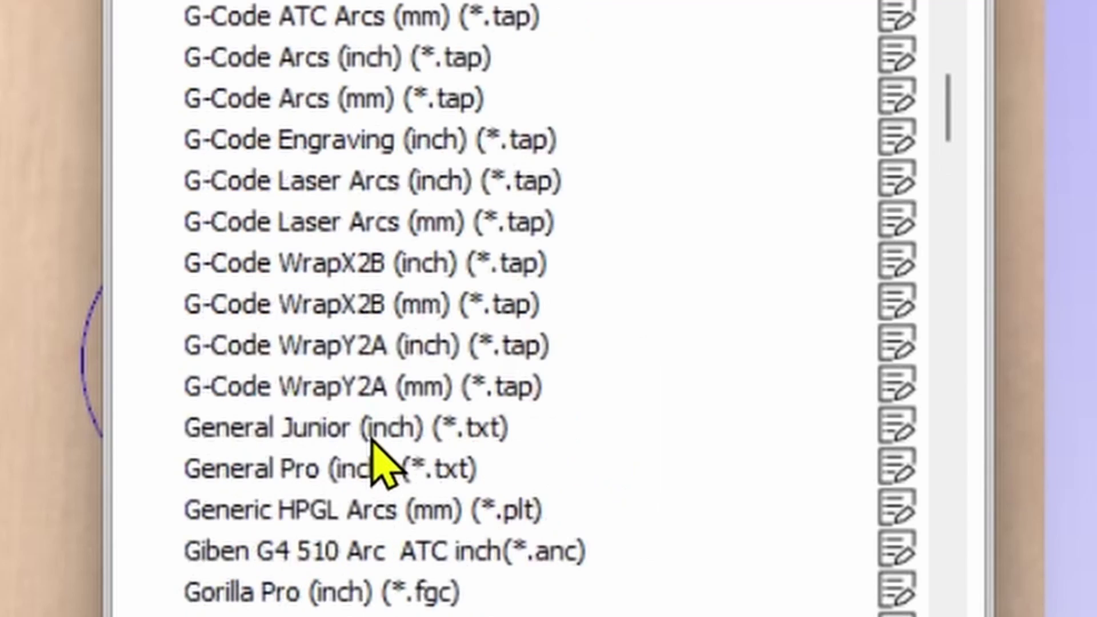
# Scroll to the top and bring up options for the new Grbl (inch) copy
pyautogui.scroll(15, 372, 440)
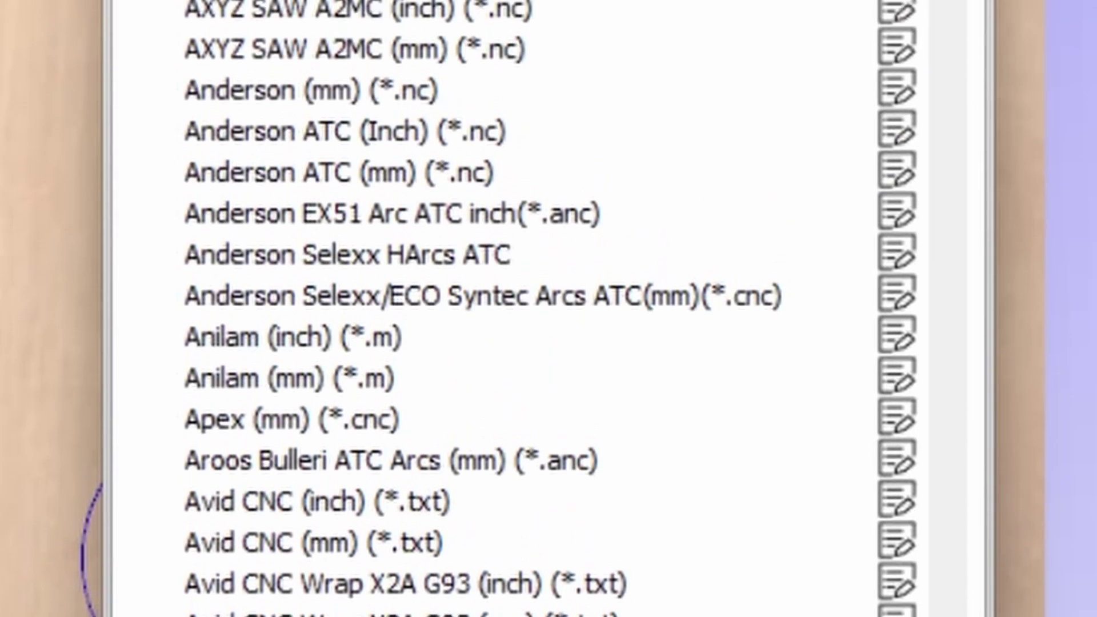
pyautogui.scroll(2, 377, 97)
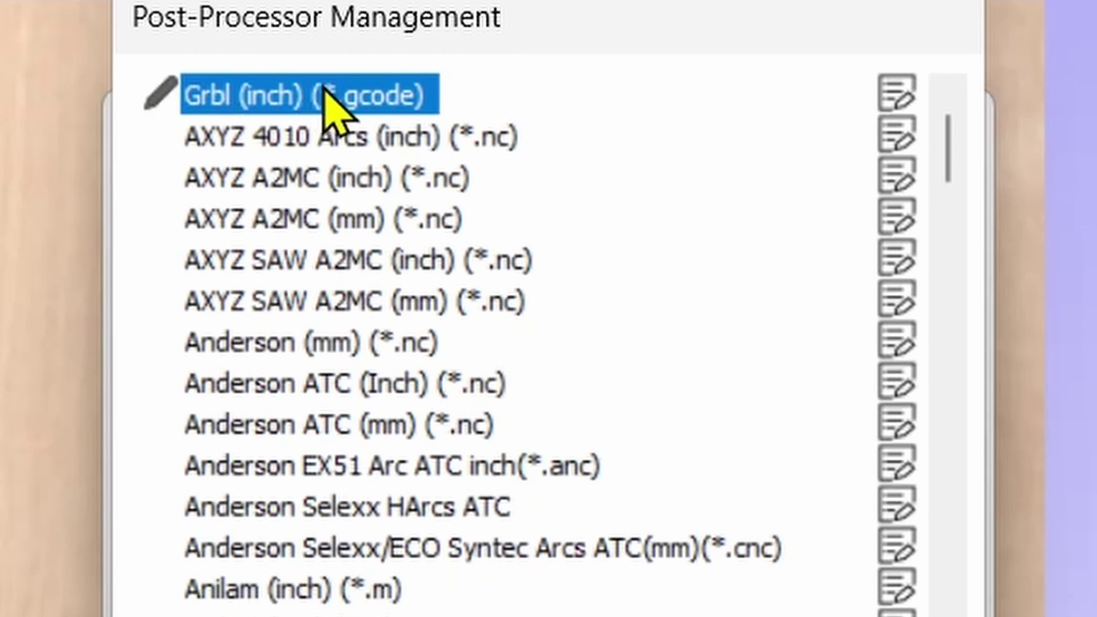
pyautogui.rightClick(386, 105)
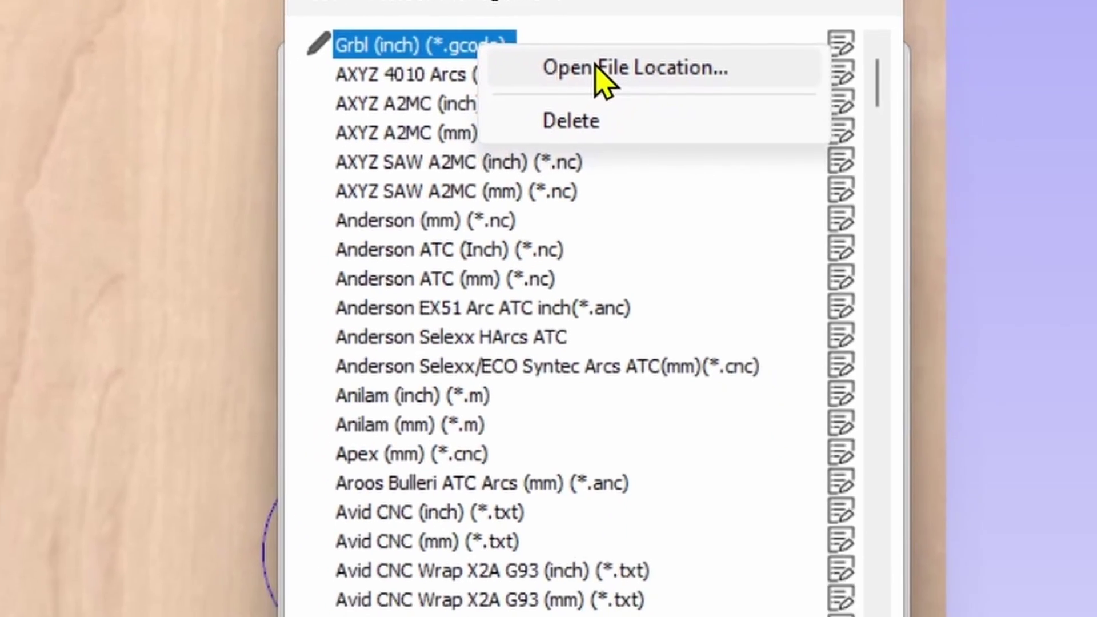
# Open Grbl (inch) (!.gcode).pp from the My_PostP folder in Notepad and move the window aside
pyautogui.click(551, 125)
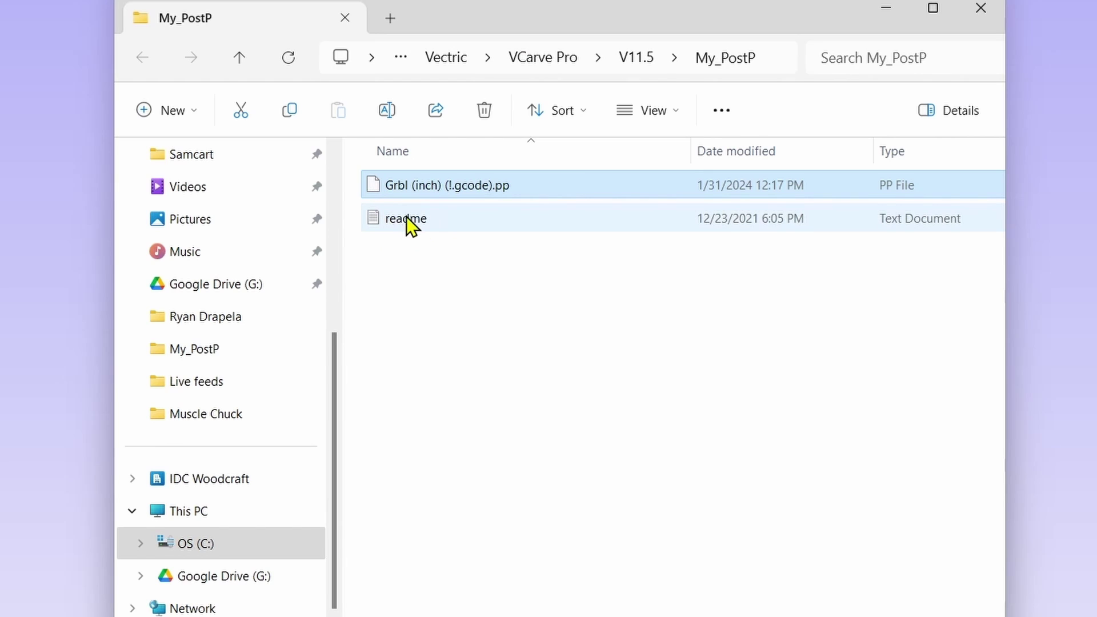
pyautogui.rightClick(517, 196)
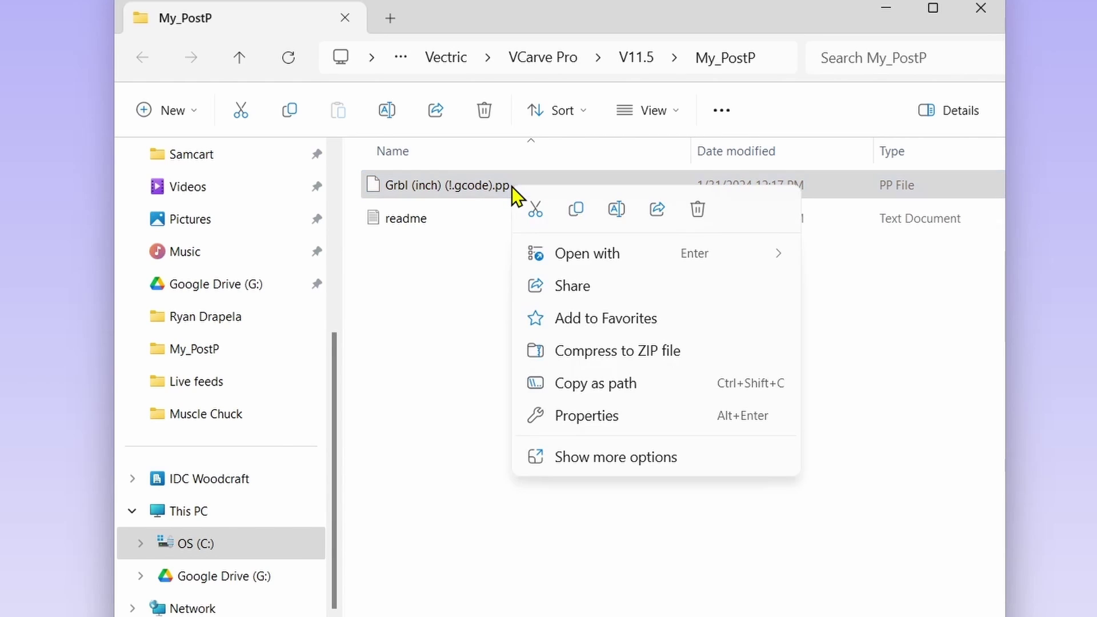
pyautogui.moveTo(568, 262)
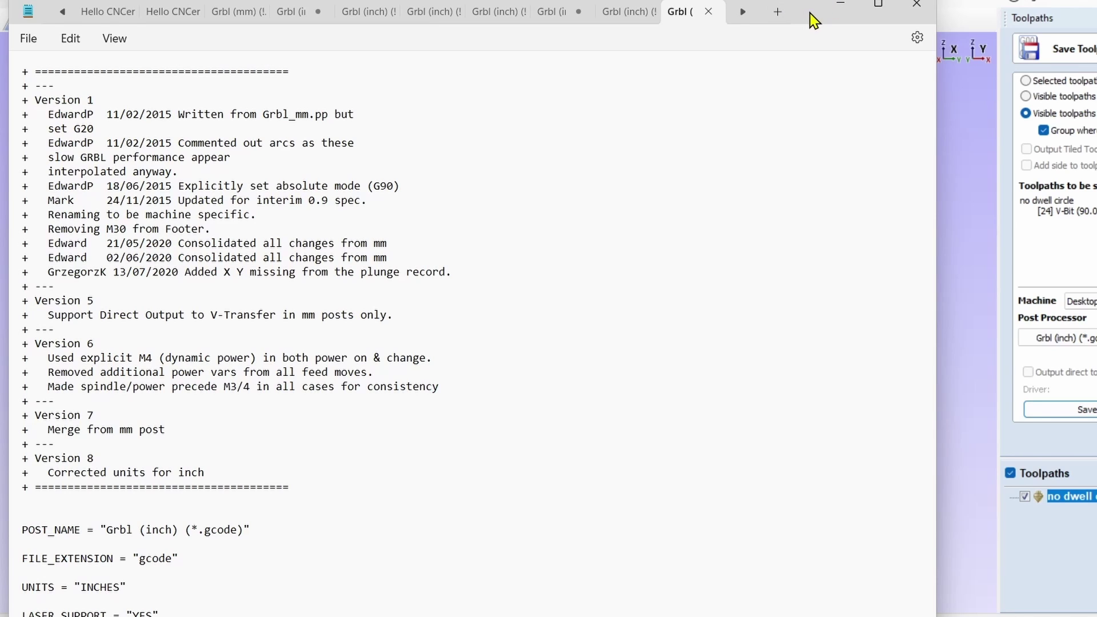
pyautogui.moveTo(814, 20); pyautogui.dragTo(1015, 32)
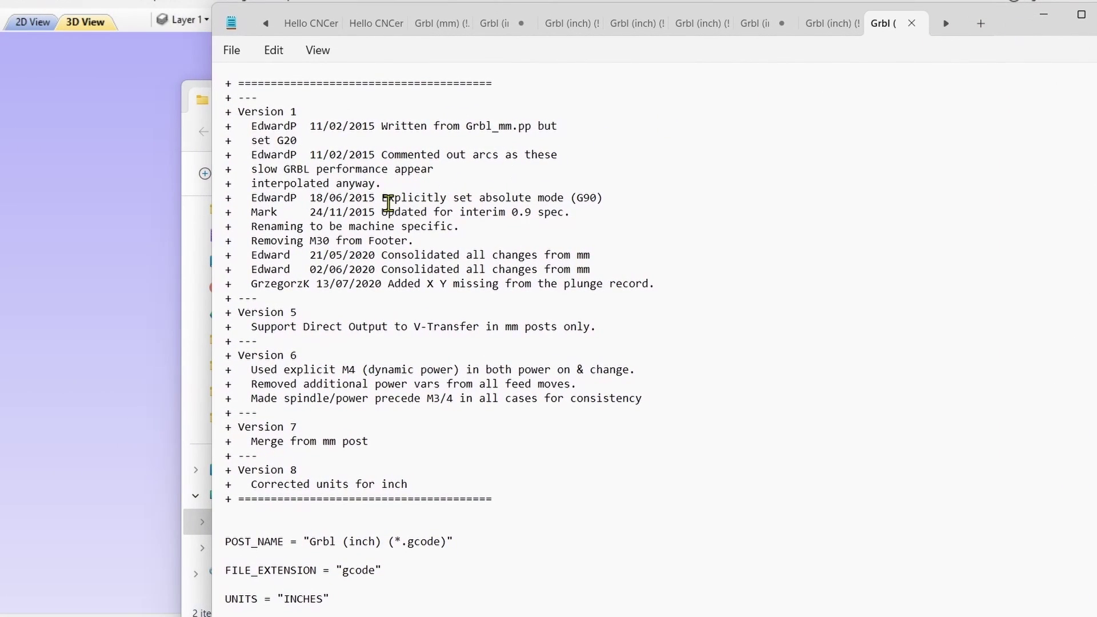
# Scroll down the post file to the SPINDLE_ON block containing "[S]M3"
pyautogui.scroll(-11, 389, 216)
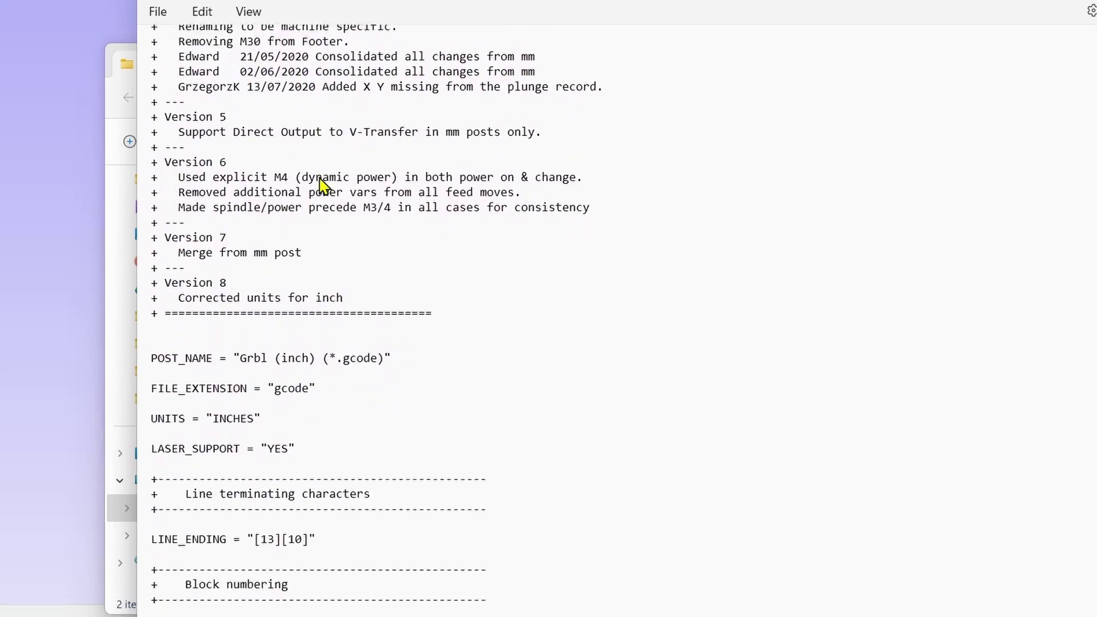
pyautogui.scroll(-9, 320, 182)
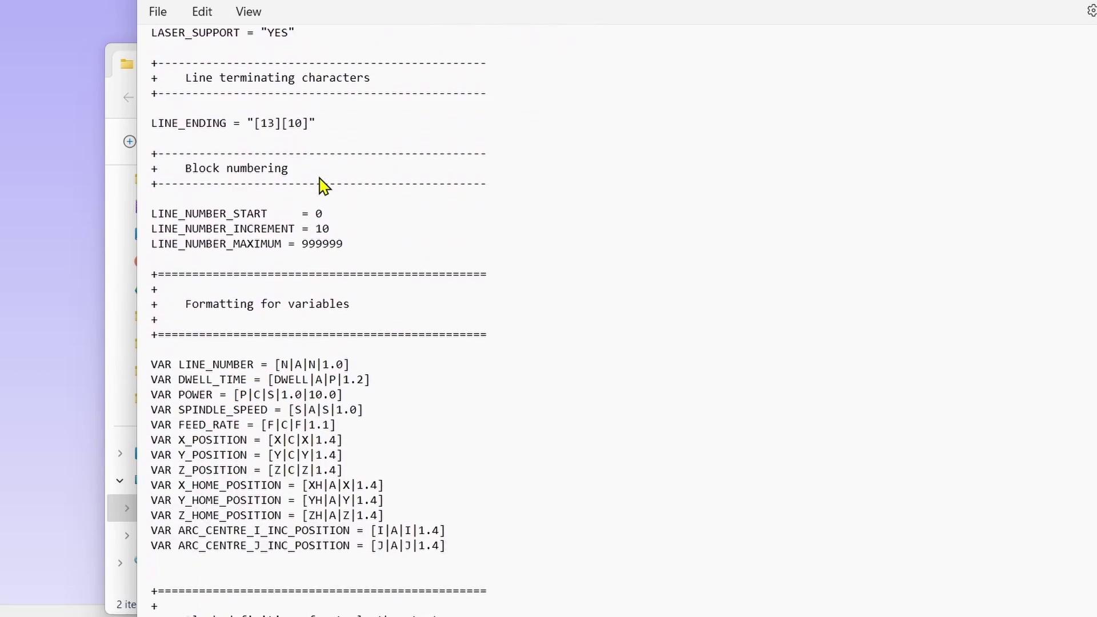
pyautogui.scroll(-10, 320, 183)
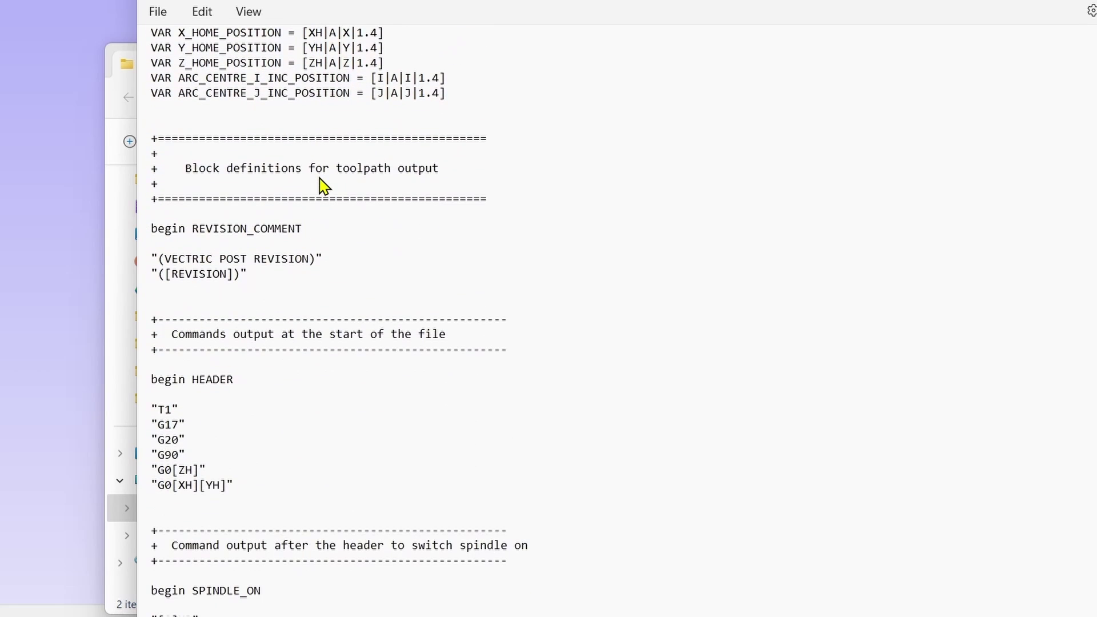
pyautogui.scroll(-2, 323, 184)
pyautogui.scroll(-1, 320, 182)
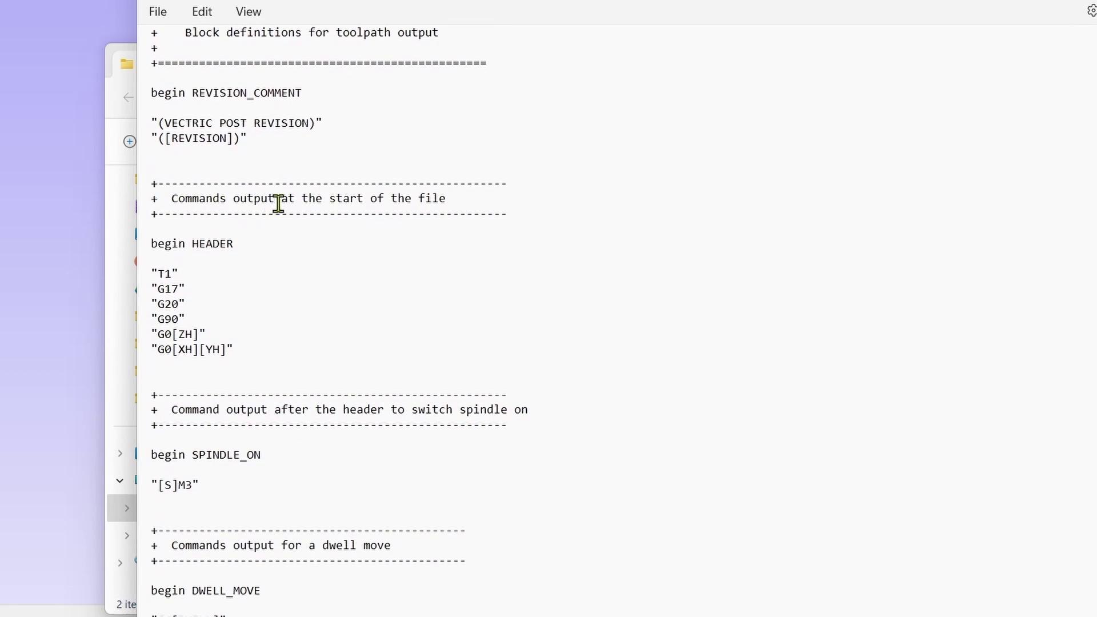
pyautogui.moveTo(199, 190); pyautogui.dragTo(396, 199)
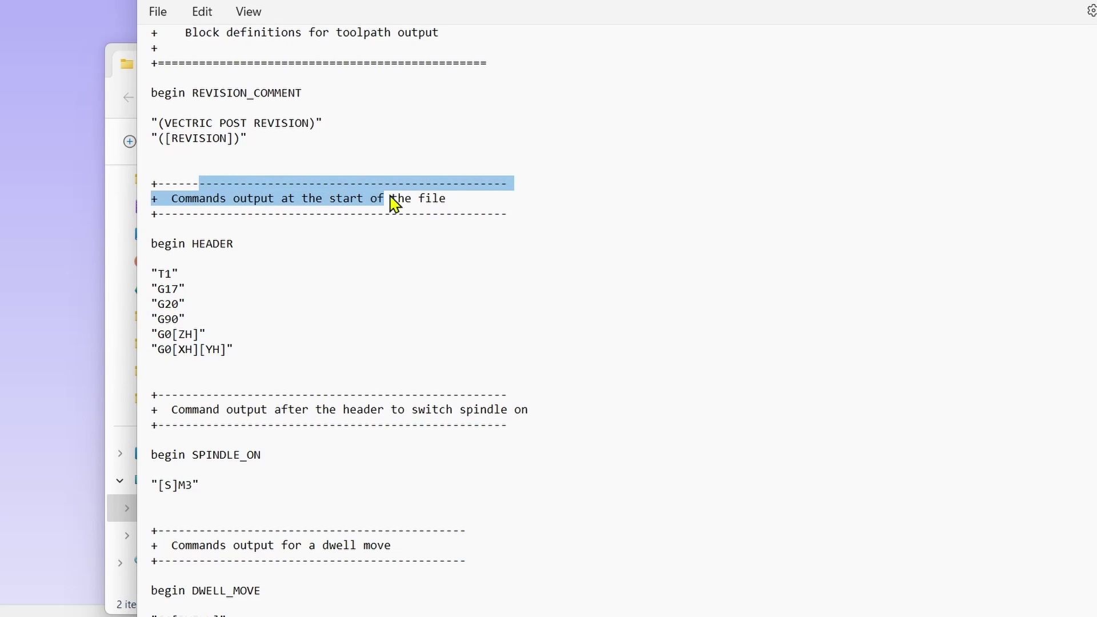
pyautogui.scroll(-1, 367, 213)
pyautogui.scroll(-2, 369, 220)
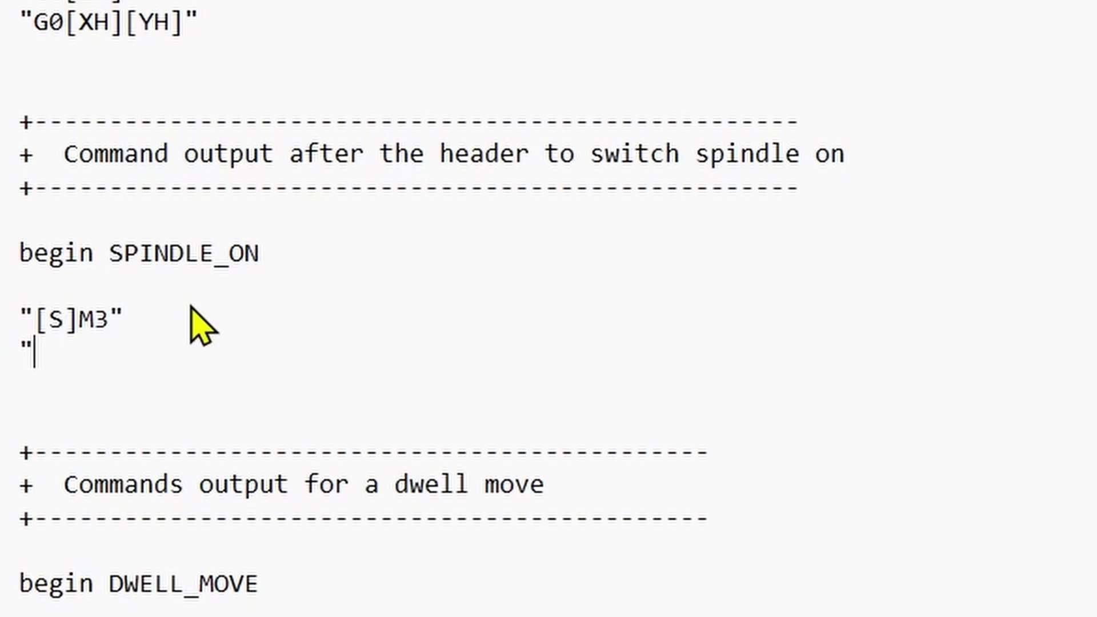
# Type "G04P5" on the new line below "[S]M3" in the SPINDLE_ON block
pyautogui.write('G04')
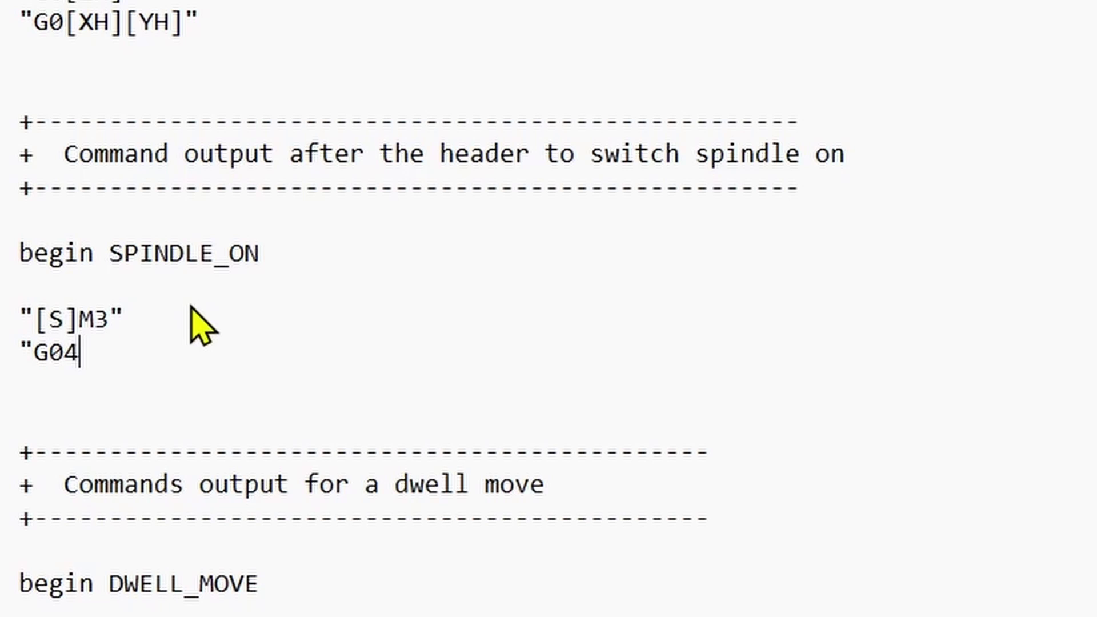
pyautogui.write('P5"')
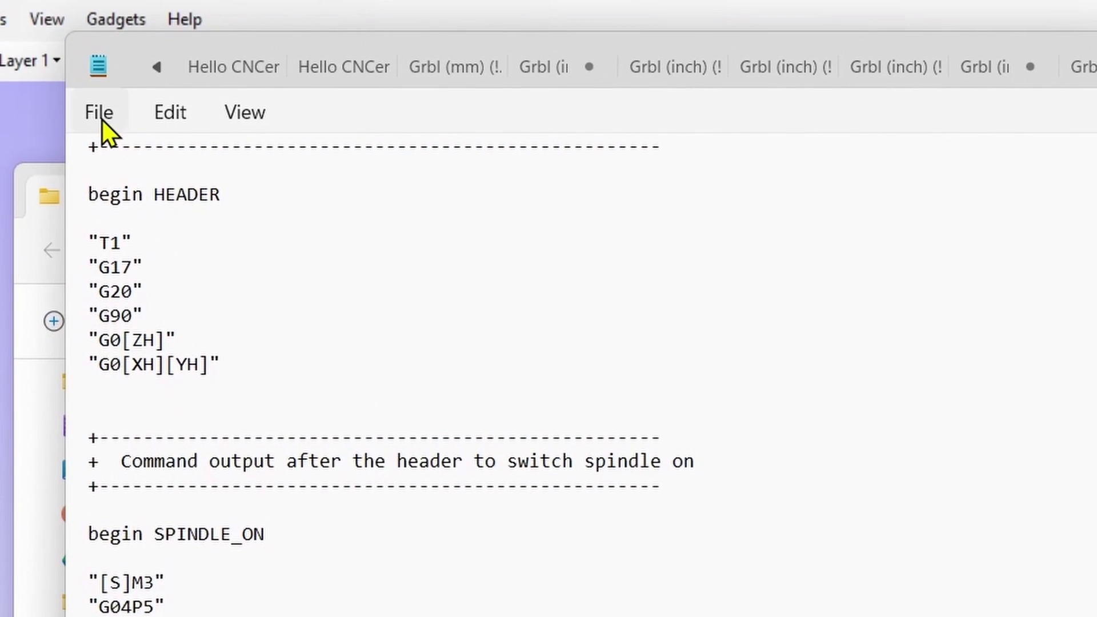
pyautogui.click(101, 120)
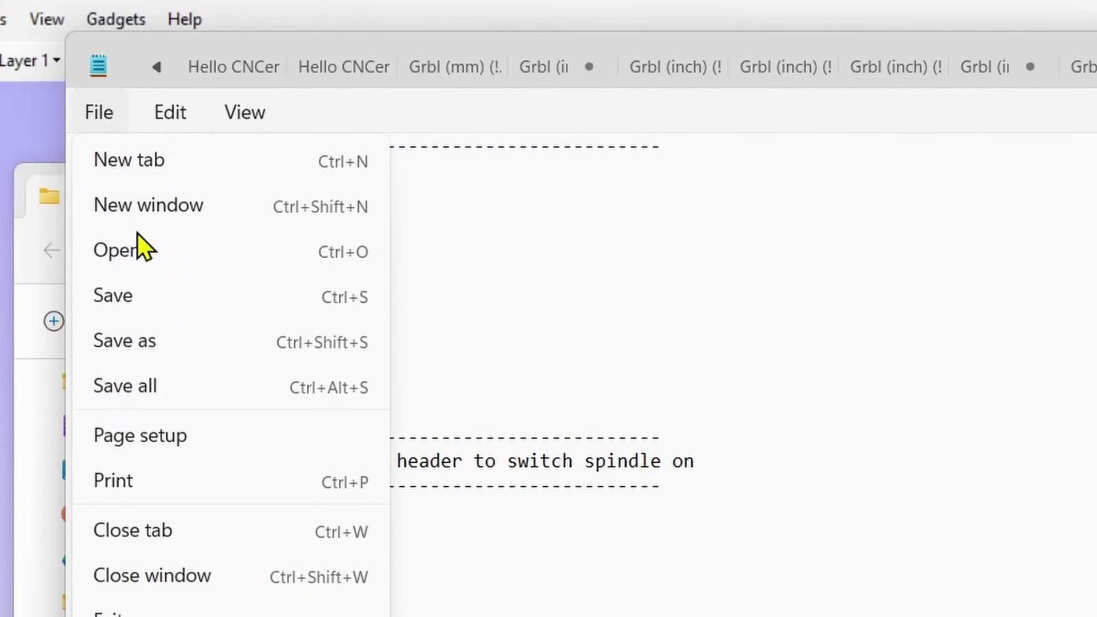
# Save the edited post file and reopen the Grbl (inch) .pp file in Notepad
pyautogui.click(141, 308)
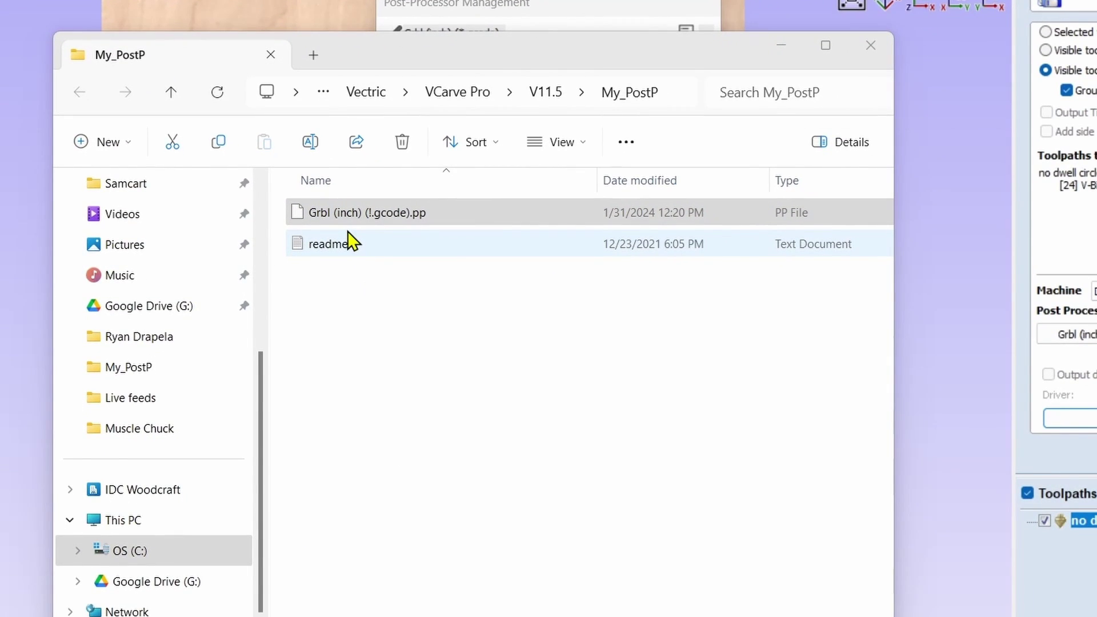
pyautogui.click(348, 219)
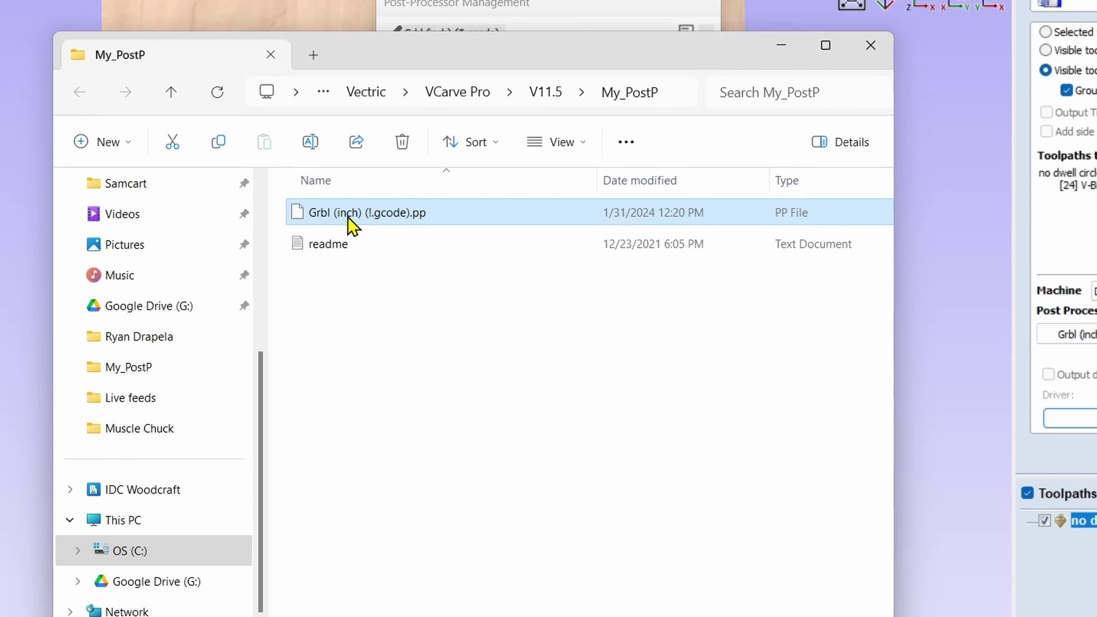
pyautogui.rightClick(349, 217)
pyautogui.moveTo(398, 278)
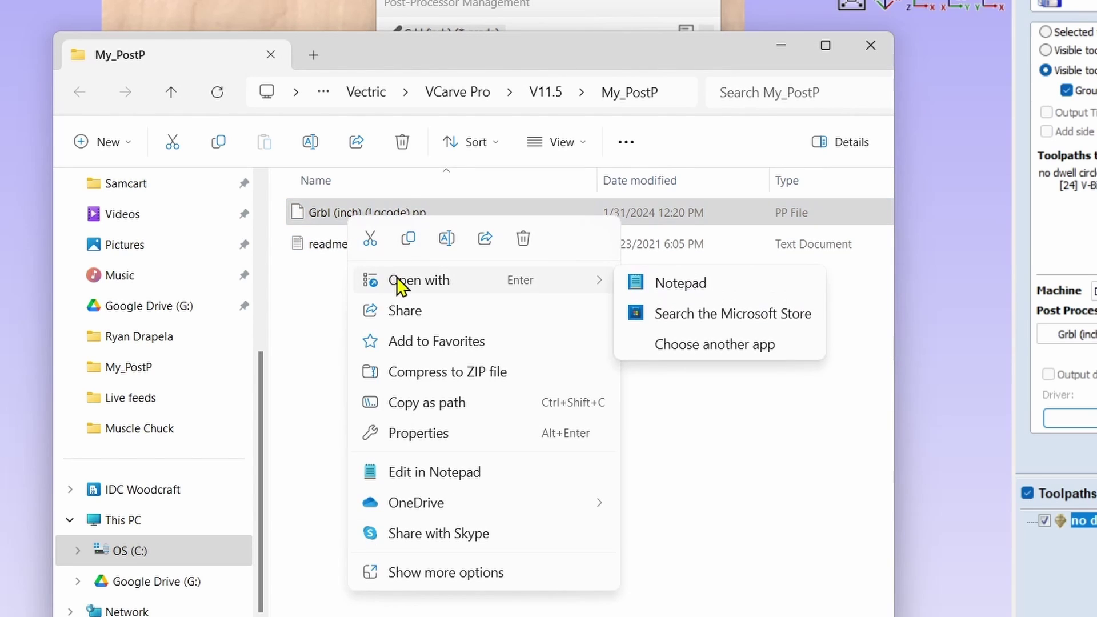
pyautogui.click(643, 299)
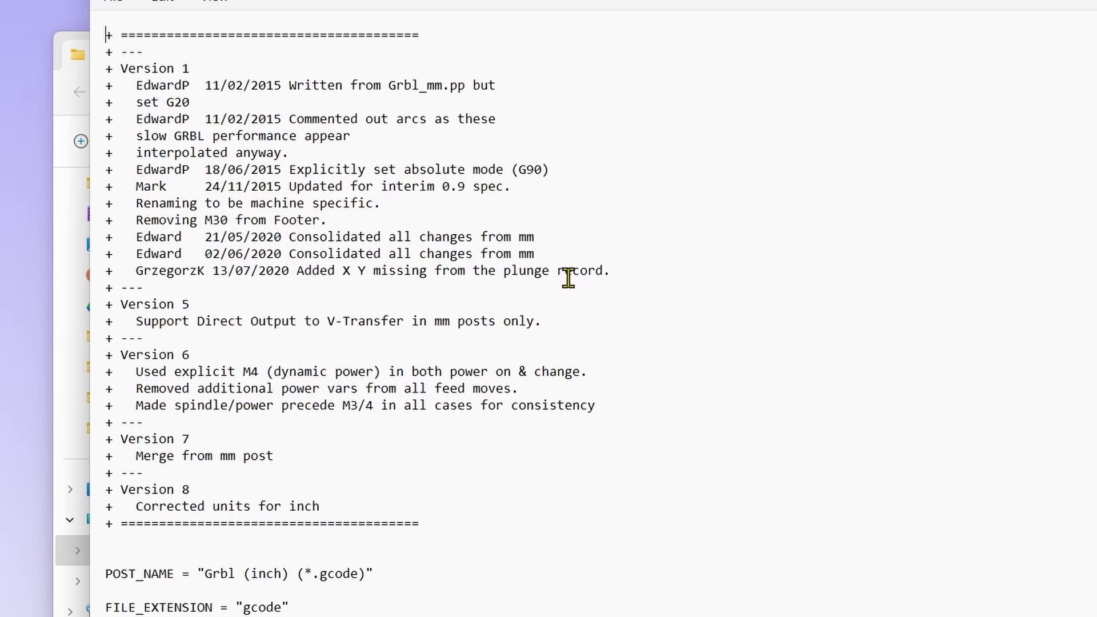
# Scroll to SPINDLE_ON and highlight the block to confirm G04P5 follows "[S]M3"
pyautogui.scroll(-20, 565, 285)
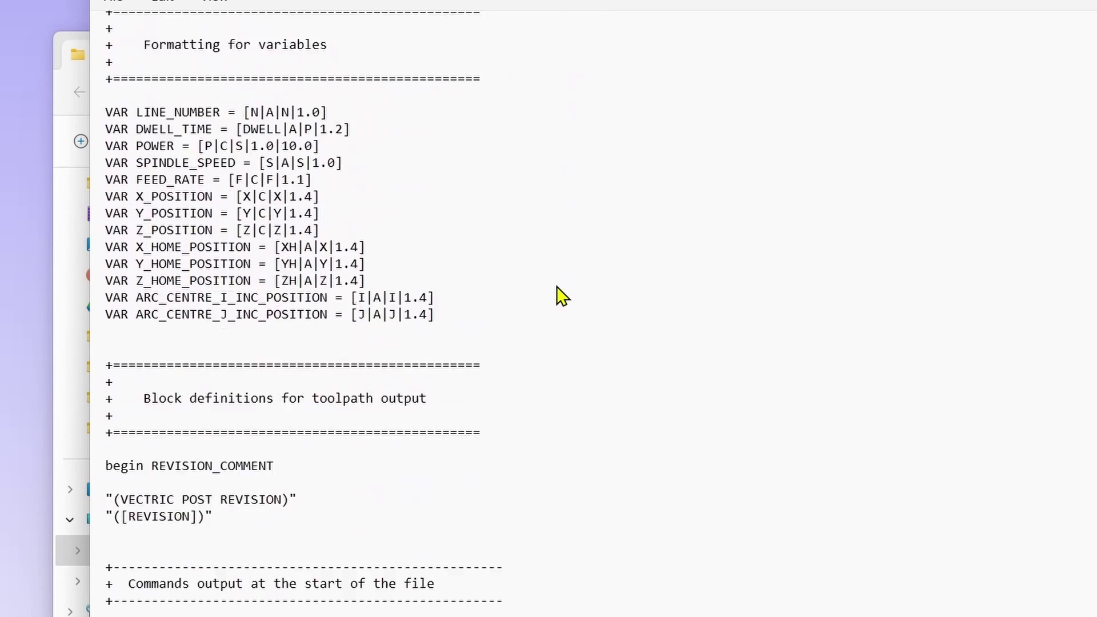
pyautogui.scroll(-5, 560, 294)
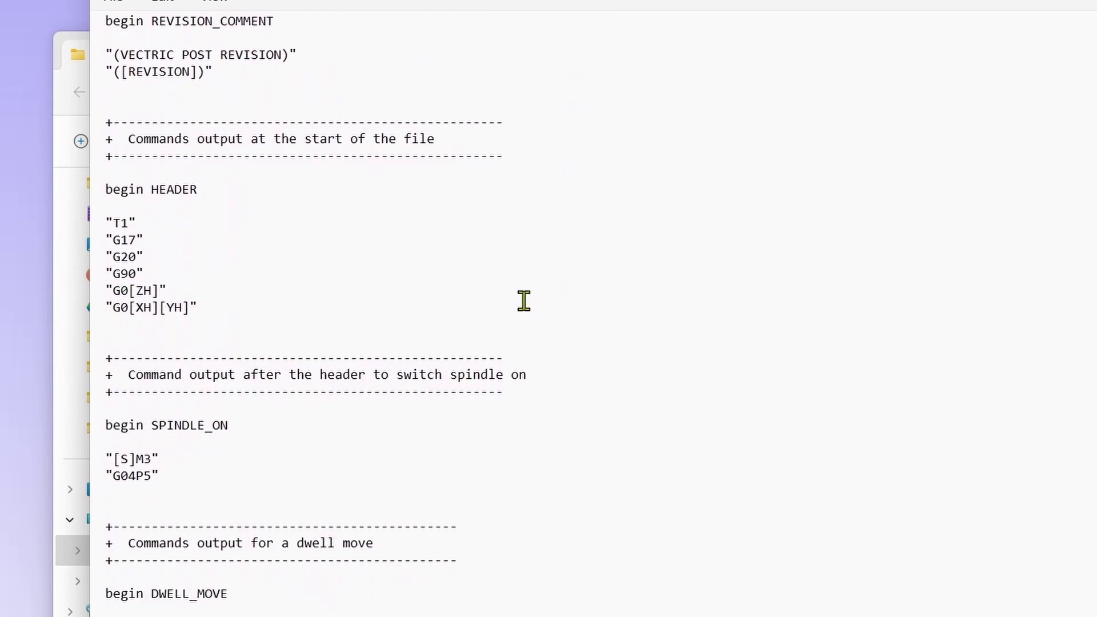
pyautogui.moveTo(176, 460); pyautogui.dragTo(102, 436)
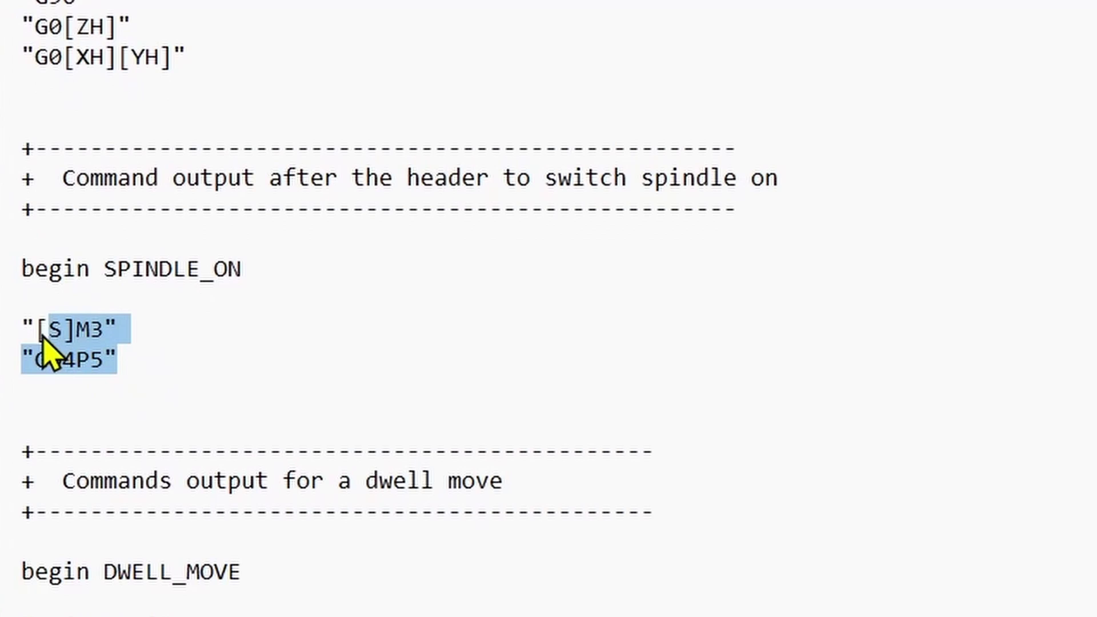
pyautogui.moveTo(318, 280); pyautogui.dragTo(19, 263)
pyautogui.click(150, 371)
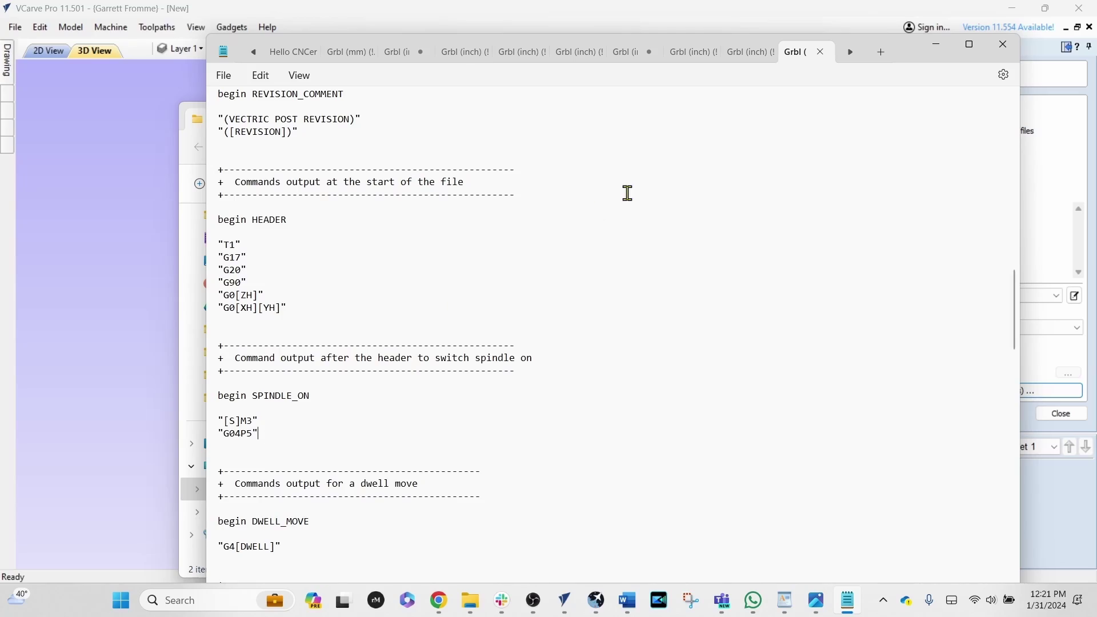
# Close Notepad and File Explorer, then select the customized Grbl (inch) for the machine
pyautogui.click(1003, 53)
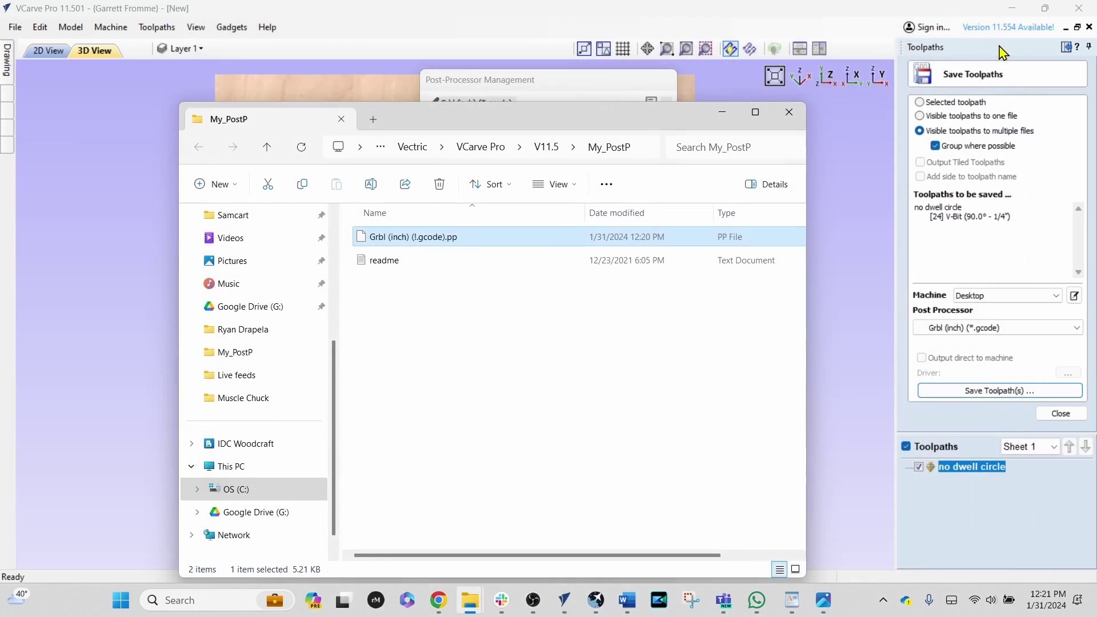
pyautogui.click(789, 112)
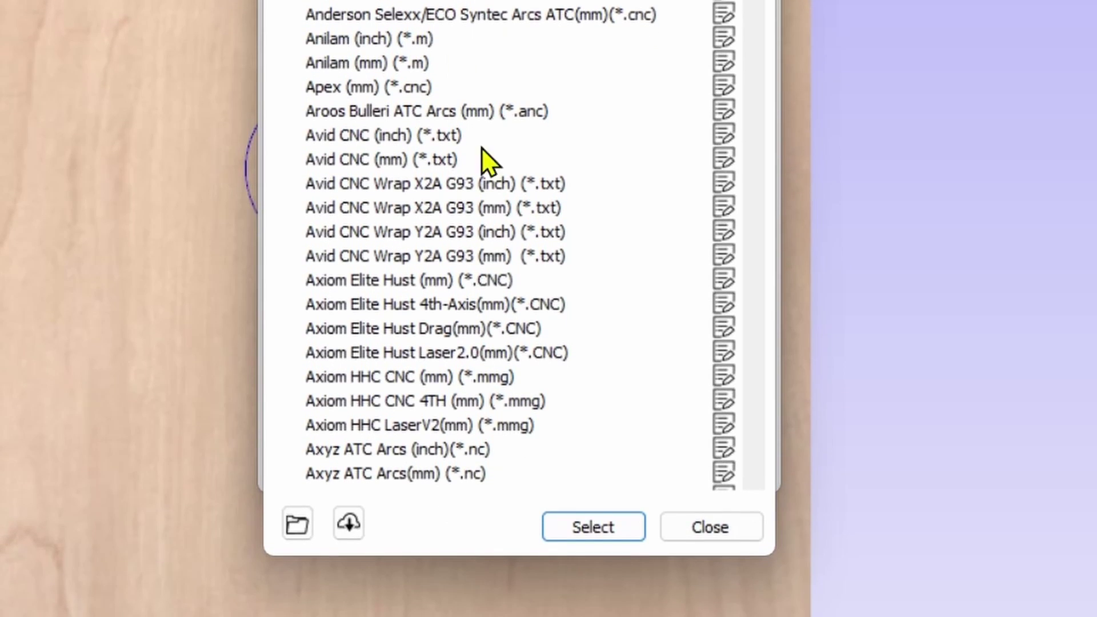
pyautogui.click(580, 534)
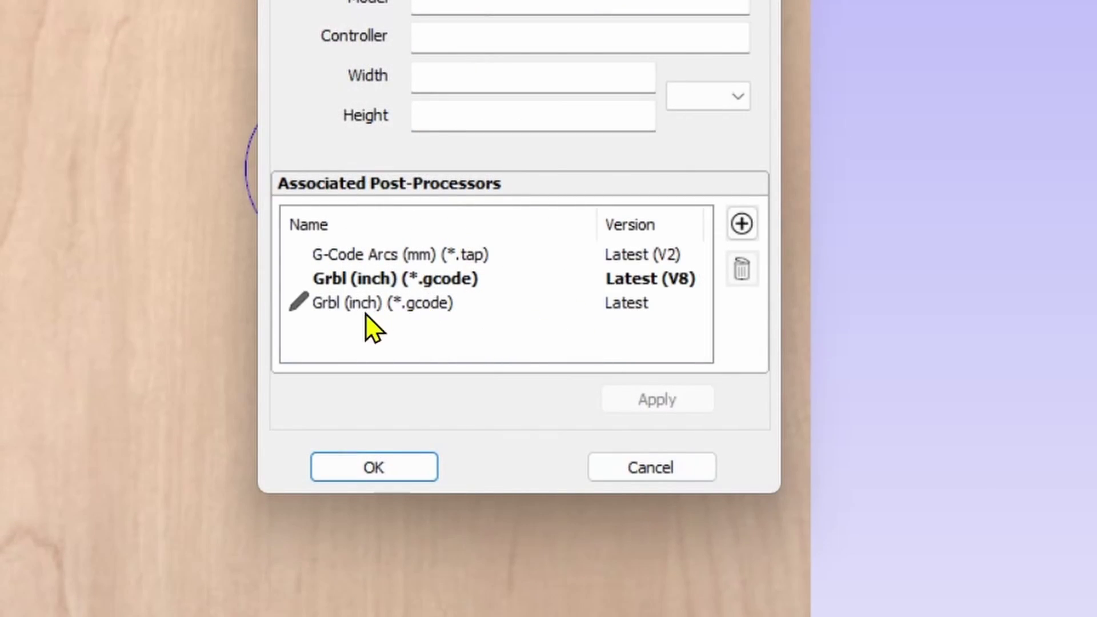
pyautogui.click(420, 304)
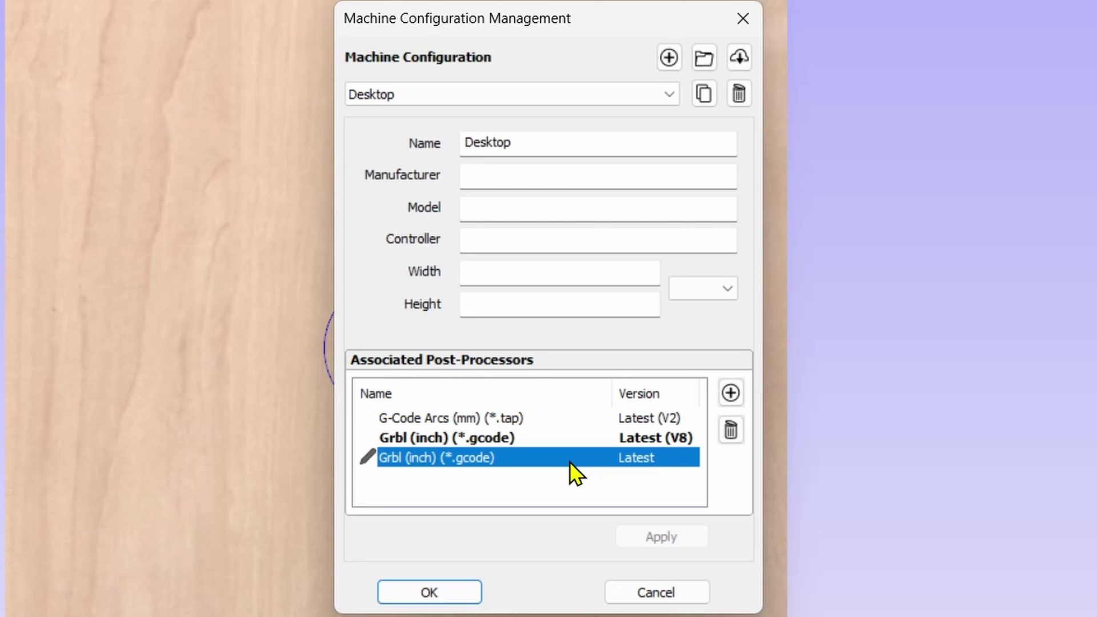
# Confirm the changes and reopen the machine's associated post-processor settings
pyautogui.click(431, 588)
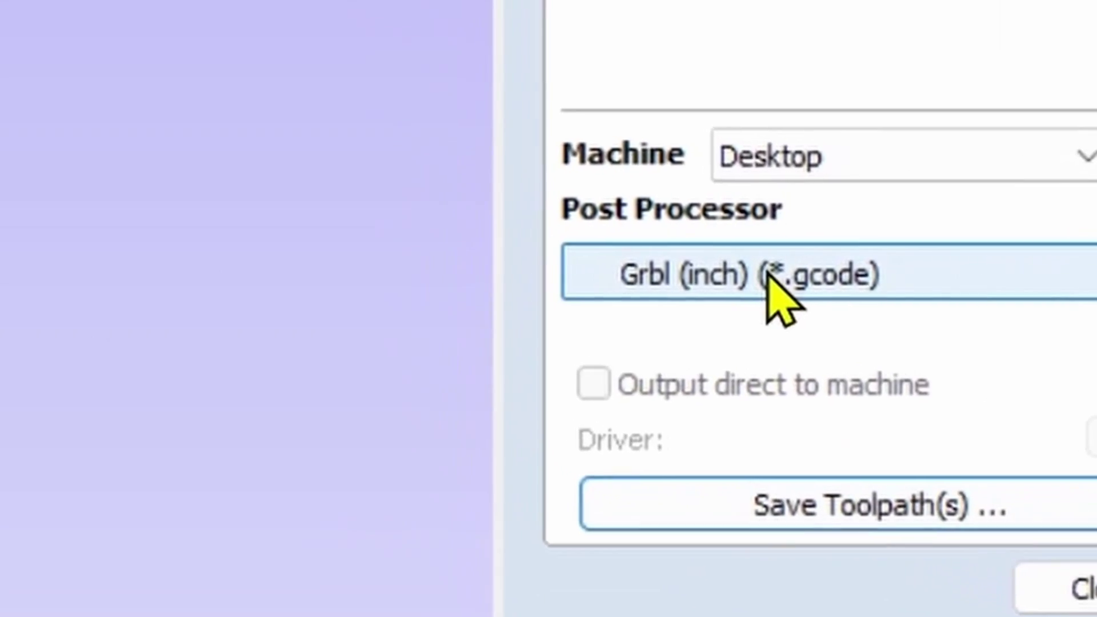
pyautogui.click(862, 280)
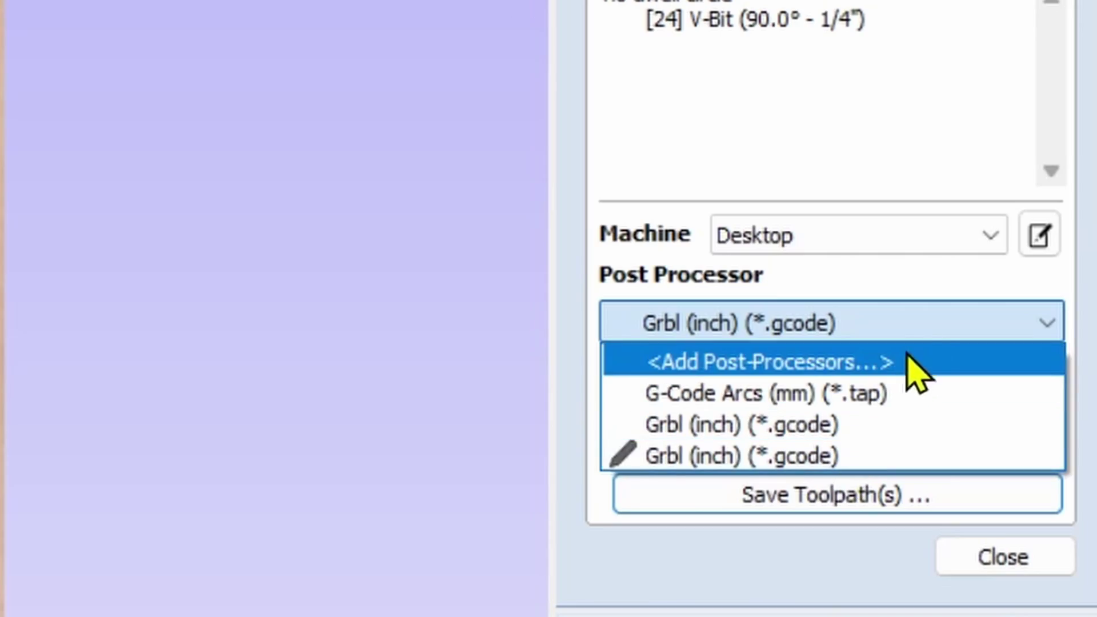
pyautogui.click(860, 366)
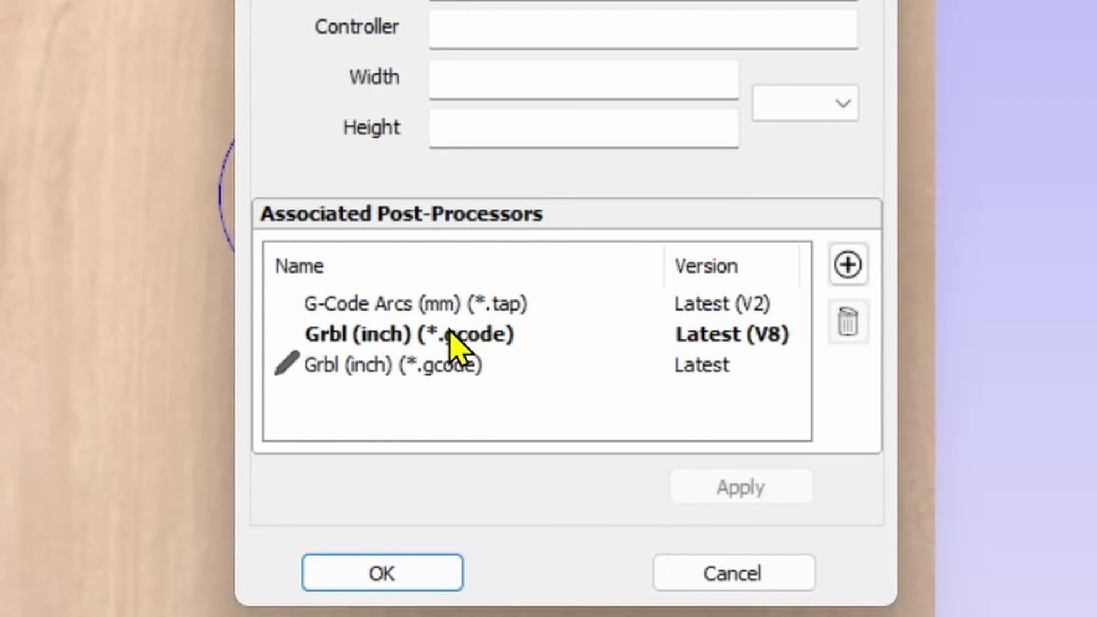
# Delete the standard Grbl (inch) V8 entry from the machine's post-processors
pyautogui.click(451, 338)
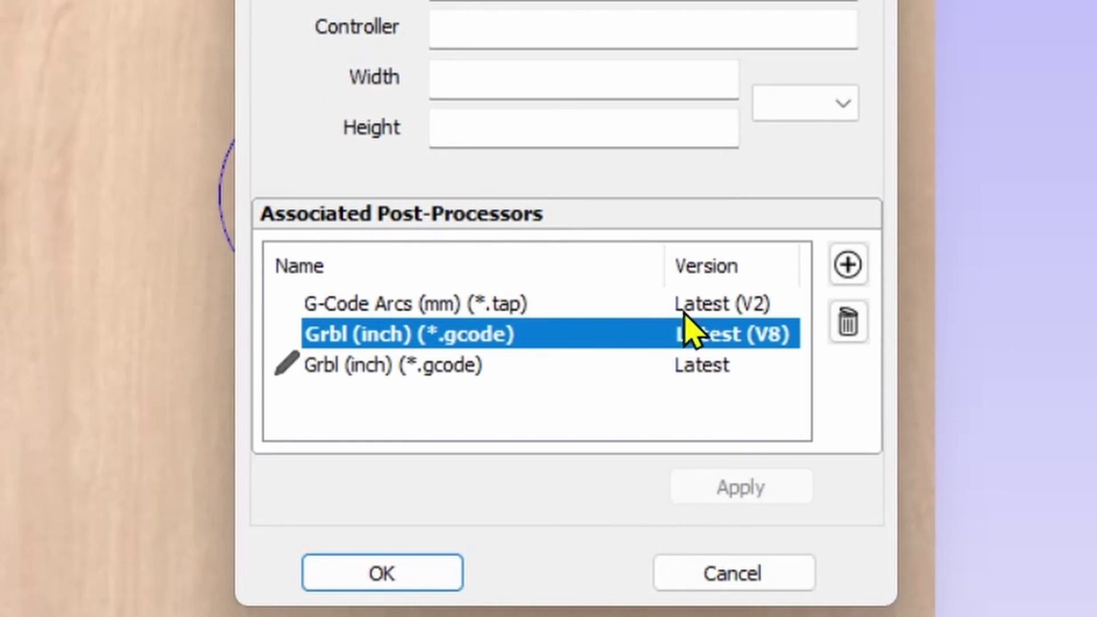
pyautogui.click(837, 326)
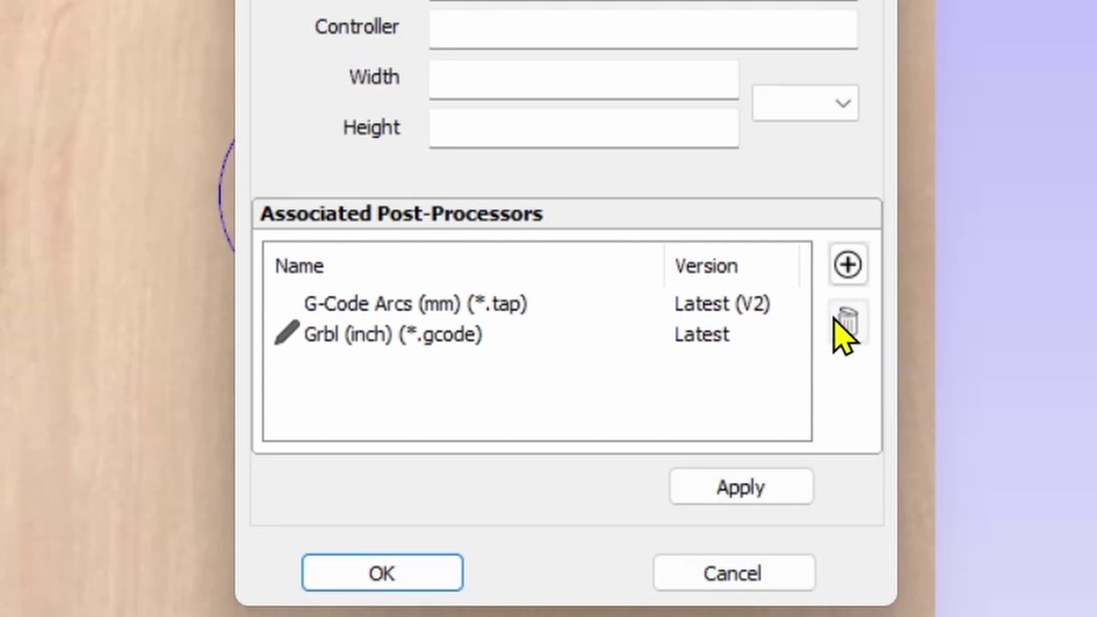